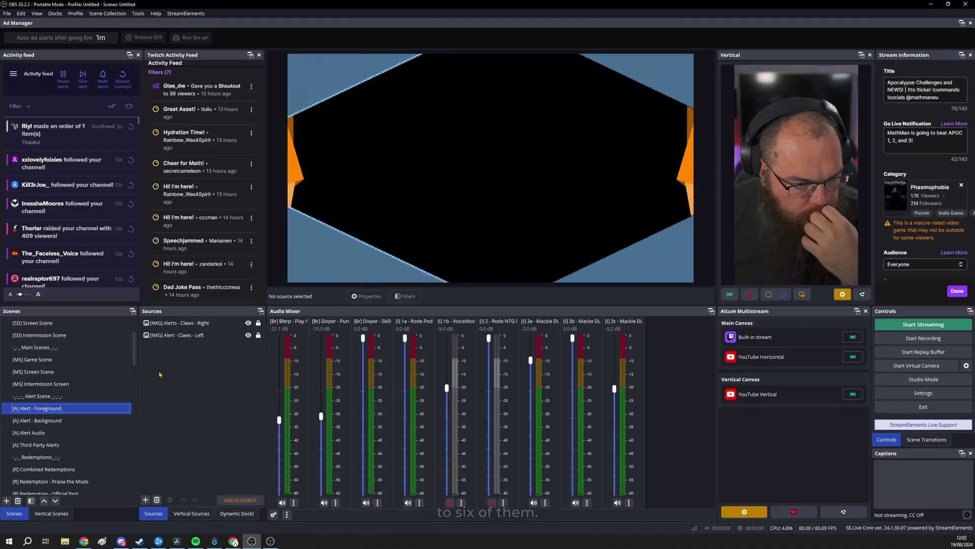
Switch to [A] Alert Audio, select its [A] Bits 500-999 source, then switch to [R] Redemption - Official Third
left_click(31, 433)
left_click(179, 445)
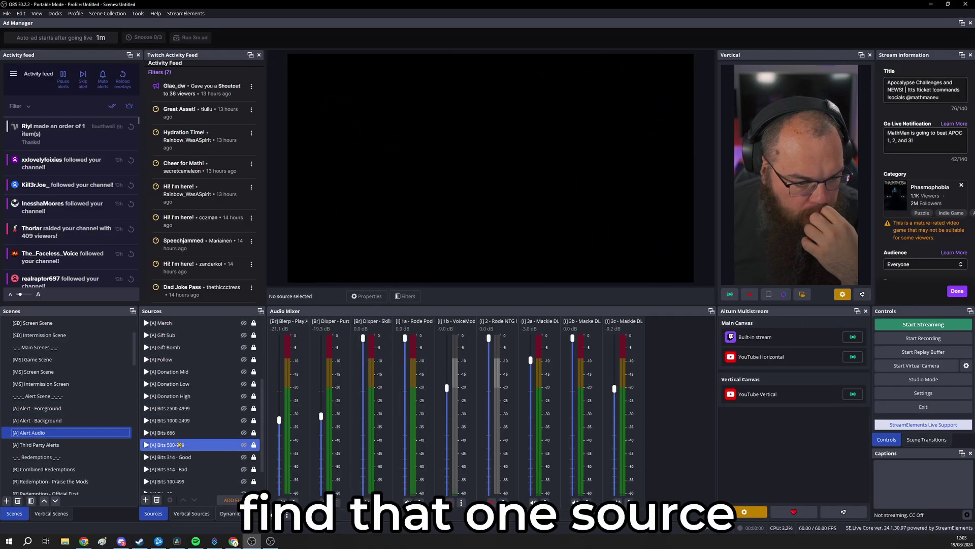
scroll(66, 432, "down", 2)
left_click(50, 444)
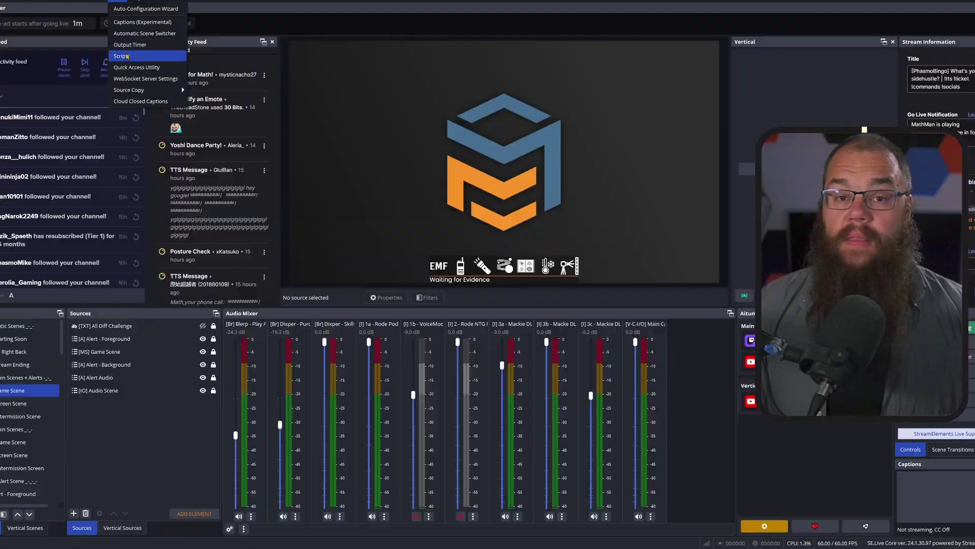
Create a new quick access dock named 'Super Cool Dock'
left_click(182, 87)
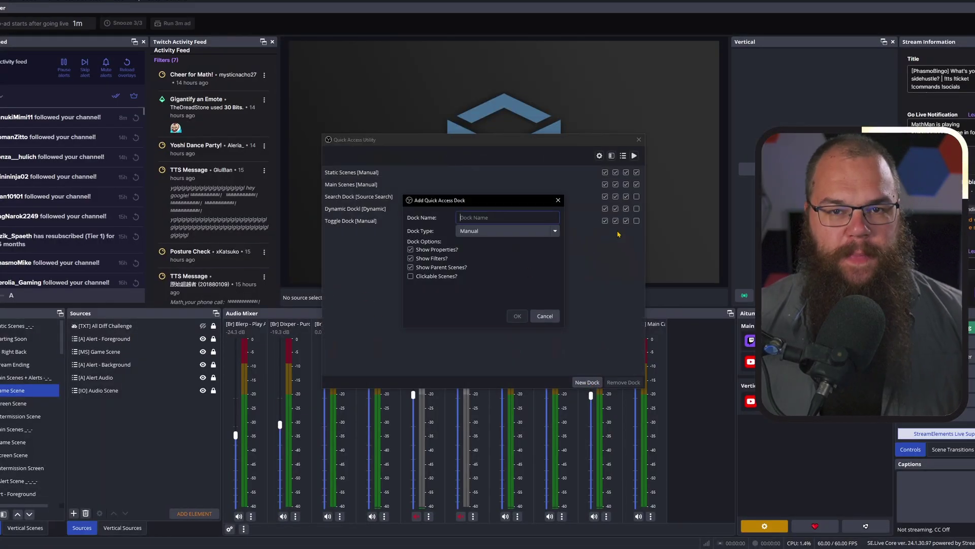
type("Super Cool Do")
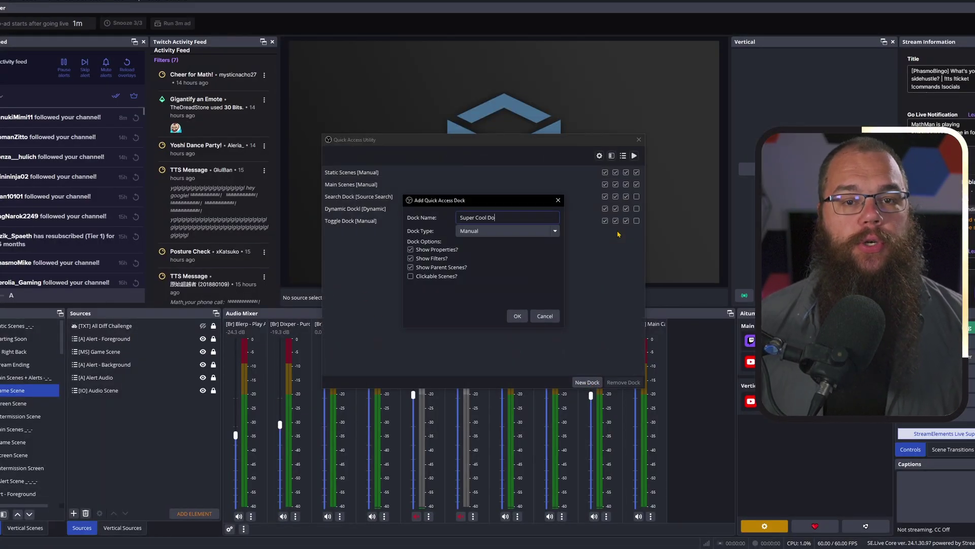
type("ck")
key("Return")
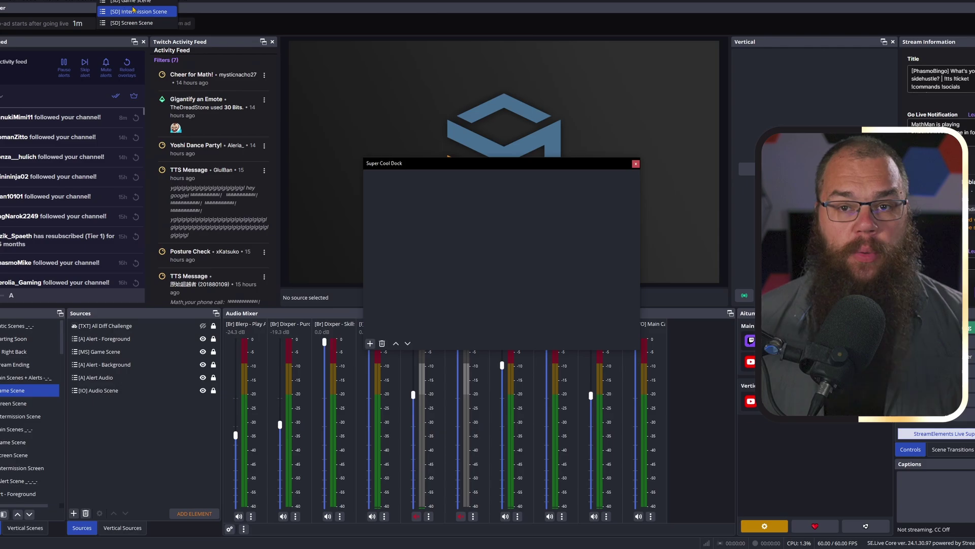
Add [SD] Screen Scene and [SD] Intermission Scene to the dock
left_click(370, 343)
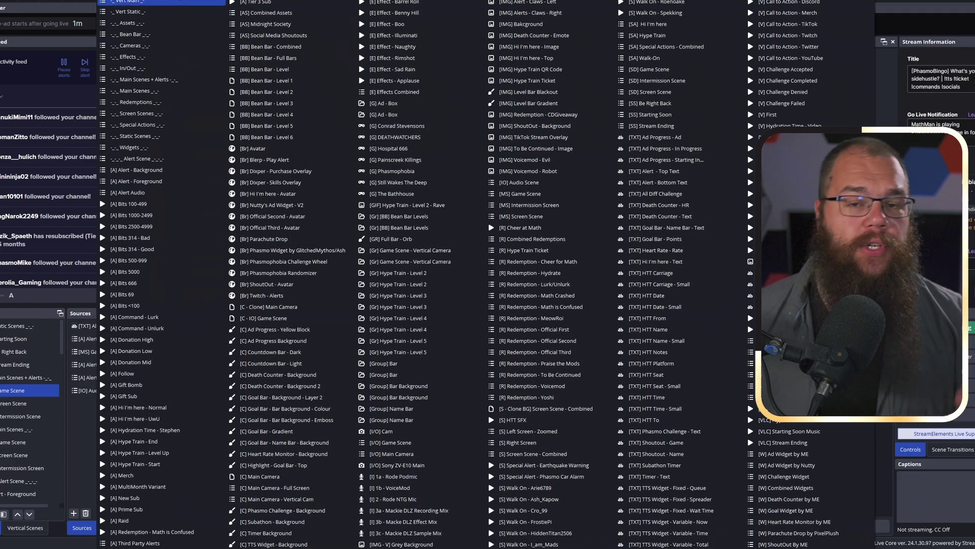
left_click(333, 275)
left_click(370, 344)
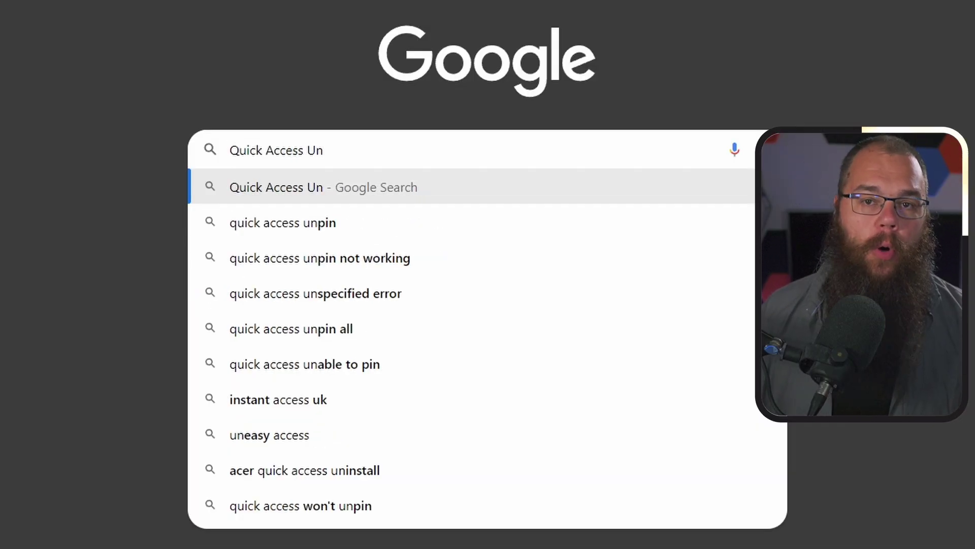
Correct the query to 'quick access utility obs' and run the Google search
type("tility OVB")
key("BackSpace")
key("BackSpace")
type("BS")
key("Return")
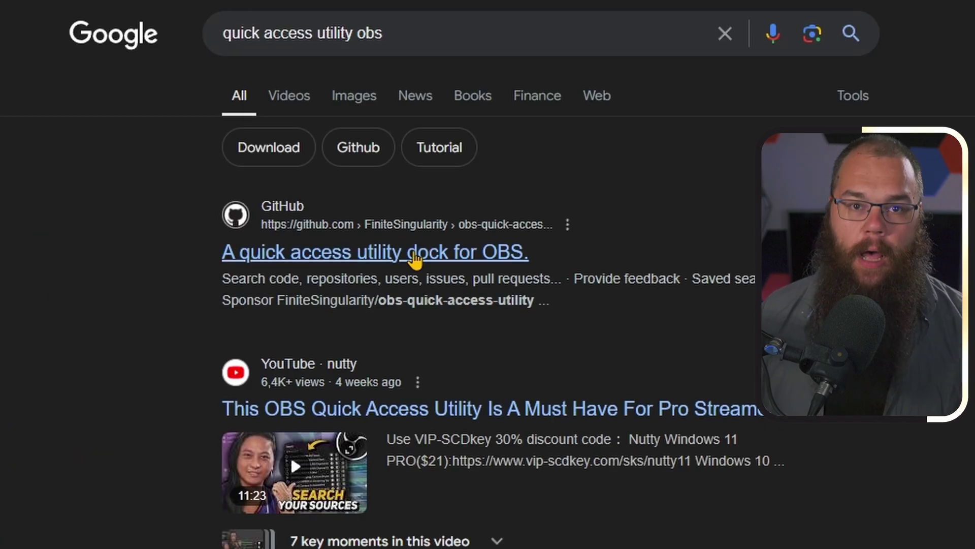
Open the obs-quick-access-utility GitHub repository, go to Releases and expand the release's Assets
left_click(414, 253)
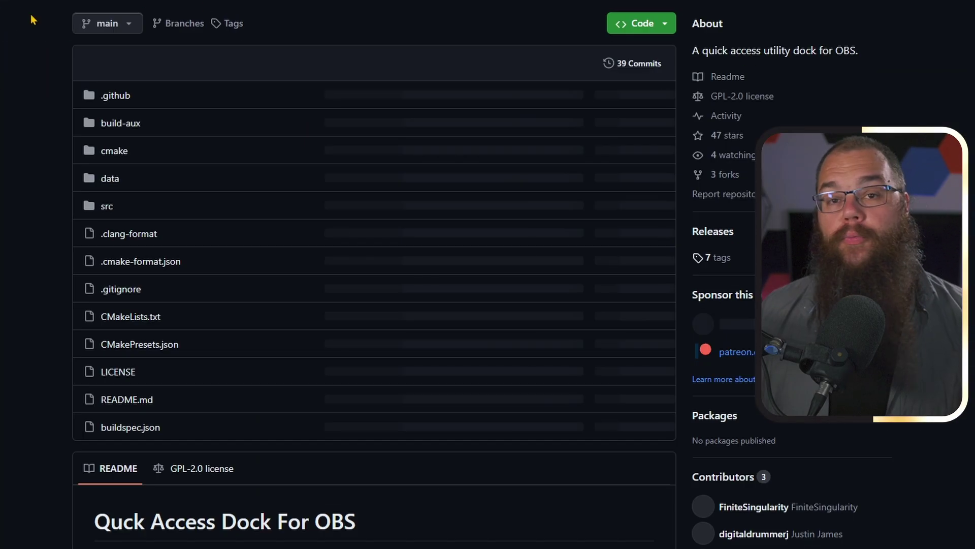
left_click(714, 231)
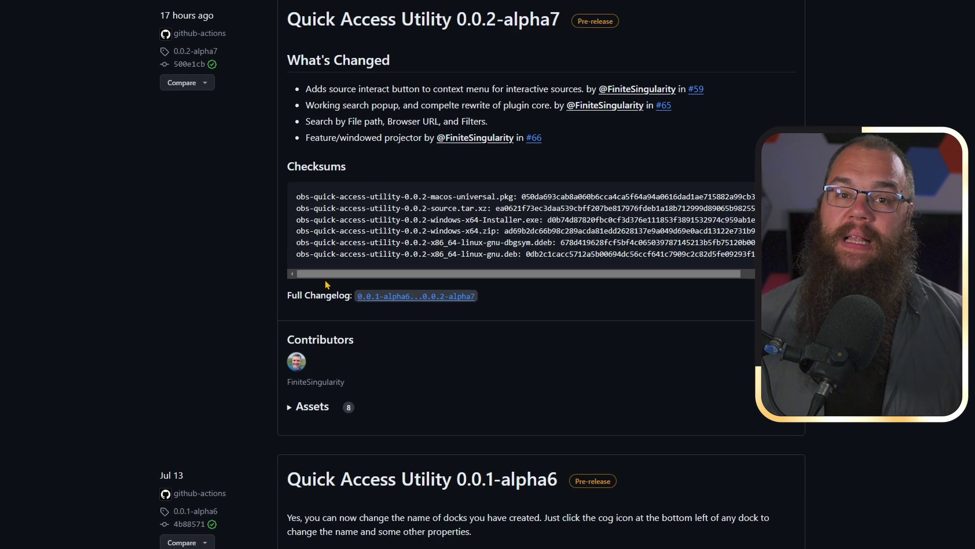
left_click(307, 415)
scroll(244, 285, "down", 1)
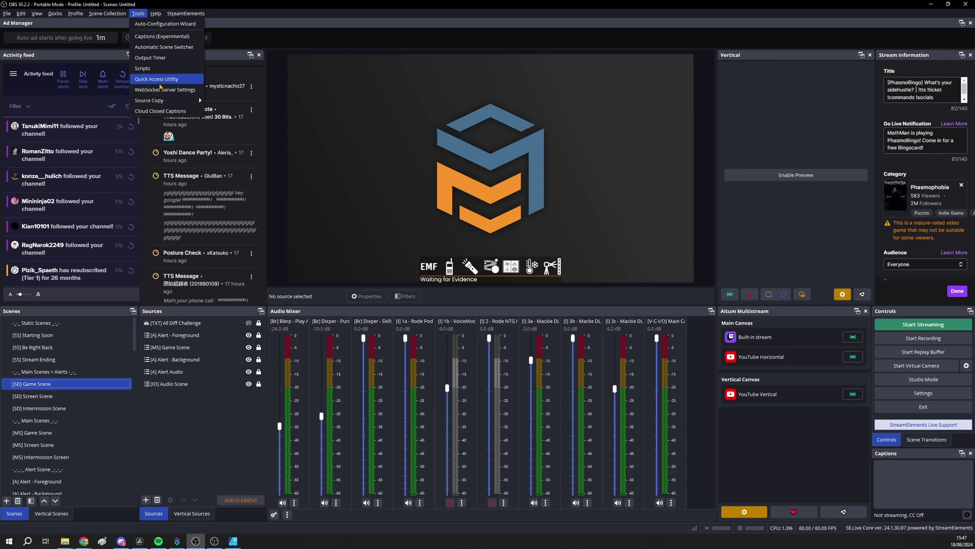
Open the Quick Access Utility manager listing Static Scenes, Main Scenes, Toggle Dock and other docks
left_click(158, 78)
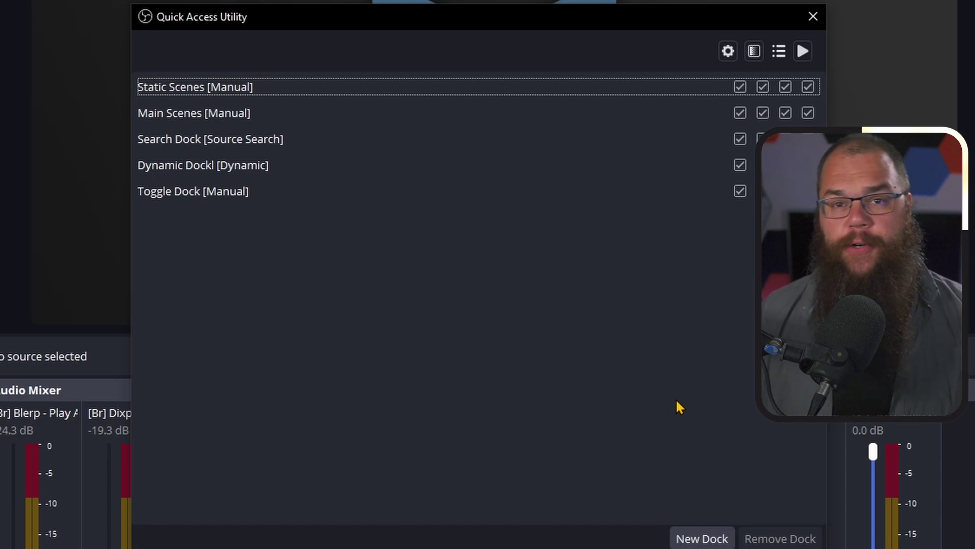
Start a new dock, review the Manual, Dynamic and Source Search types, and keep Manual
left_click(711, 543)
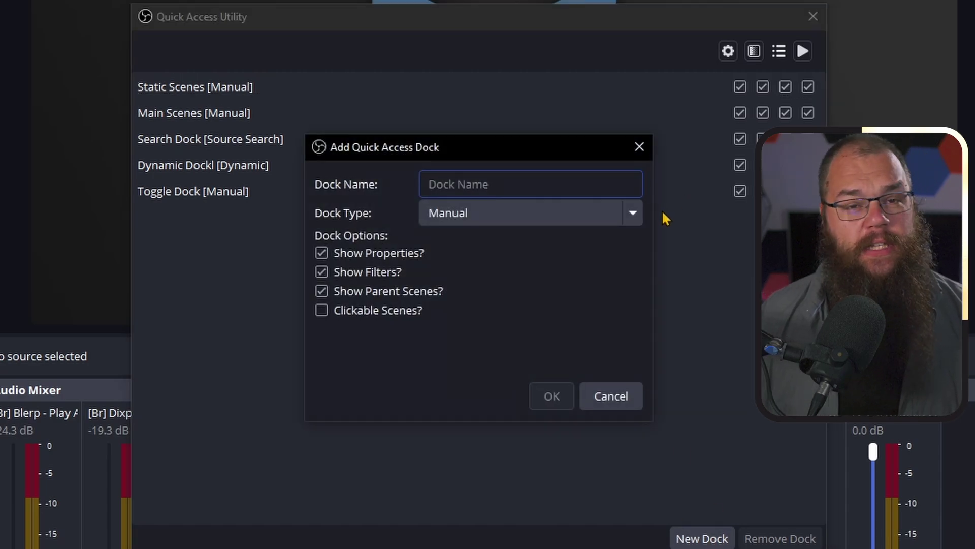
left_click(599, 216)
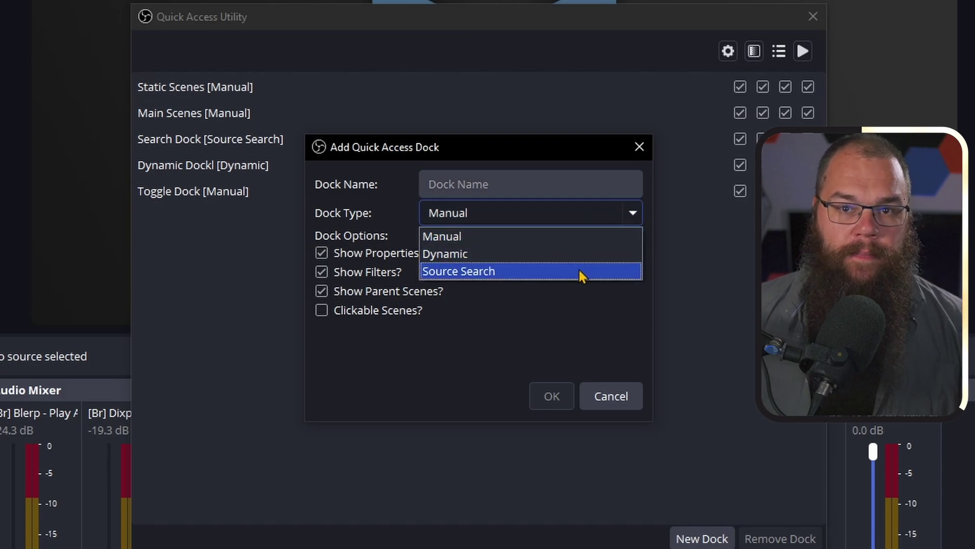
left_click(563, 315)
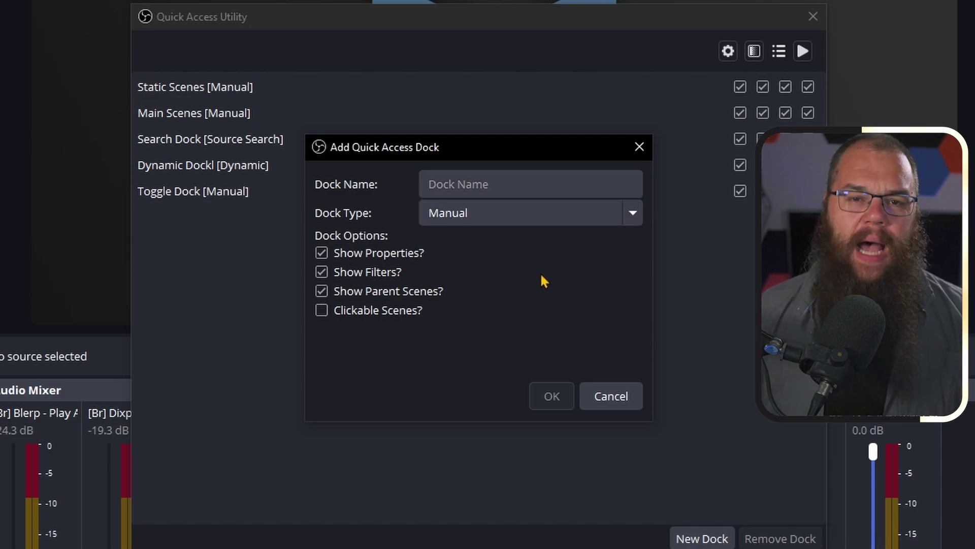
left_click(501, 193)
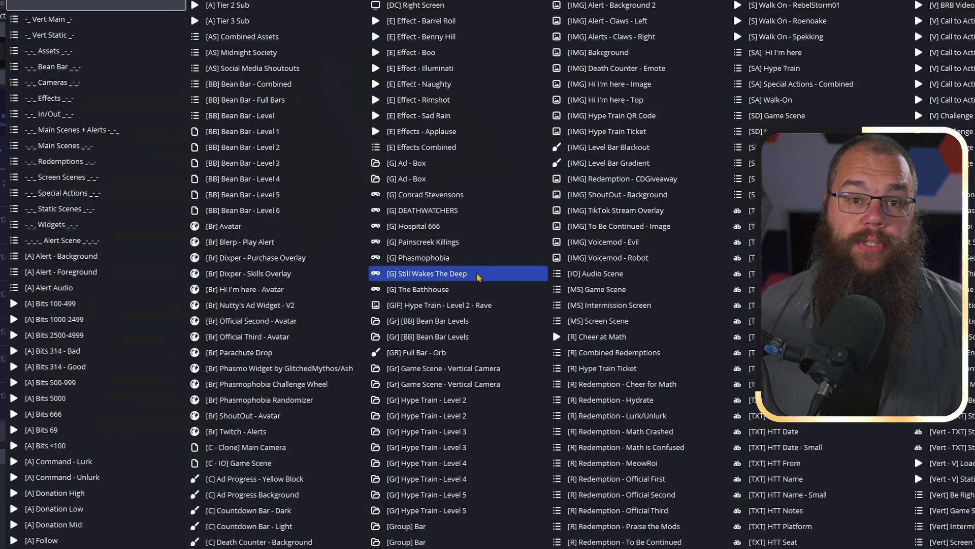
Search 'cam' and add [C] Main Camera, [C - Clone] Main Camera and [C] Main Camera - Vertical Cam
left_click(96, 9)
type("cam")
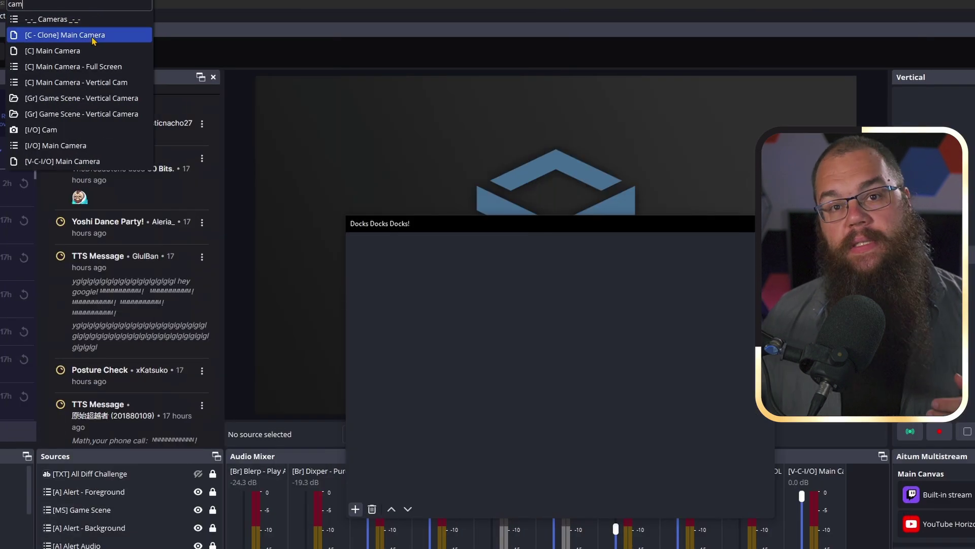
left_click(103, 51)
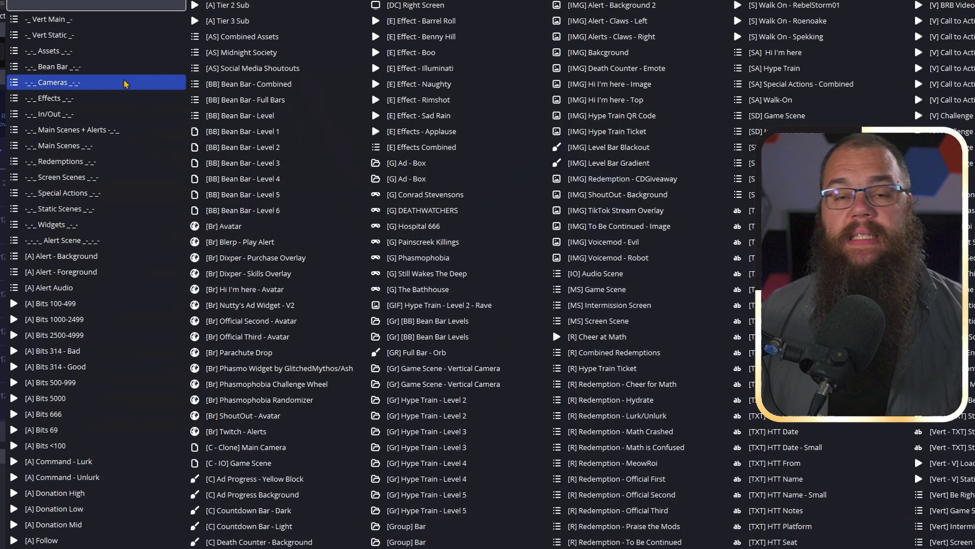
left_click(102, 9)
type("cam")
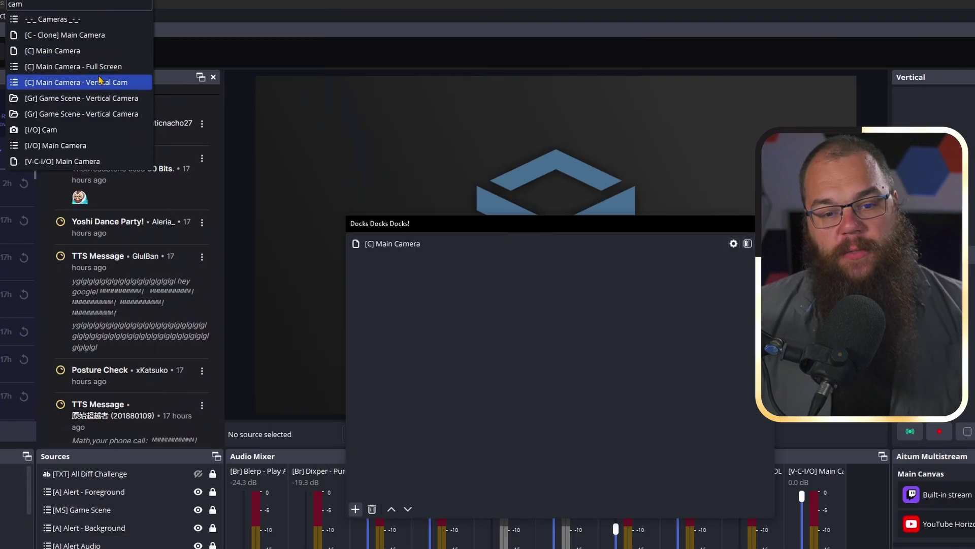
left_click(76, 35)
left_click(355, 509)
left_click(76, 5)
type("cam")
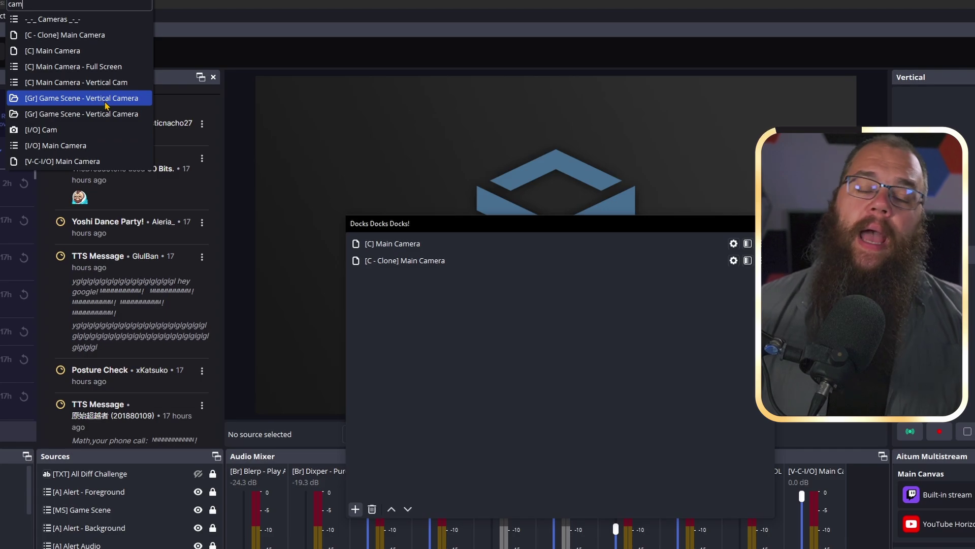
left_click(117, 83)
left_click(355, 508)
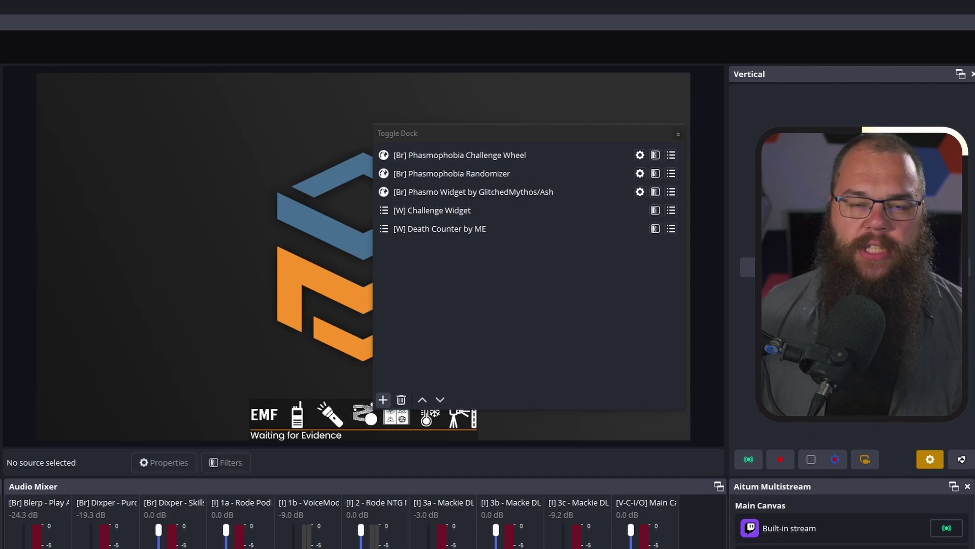
left_click(429, 143)
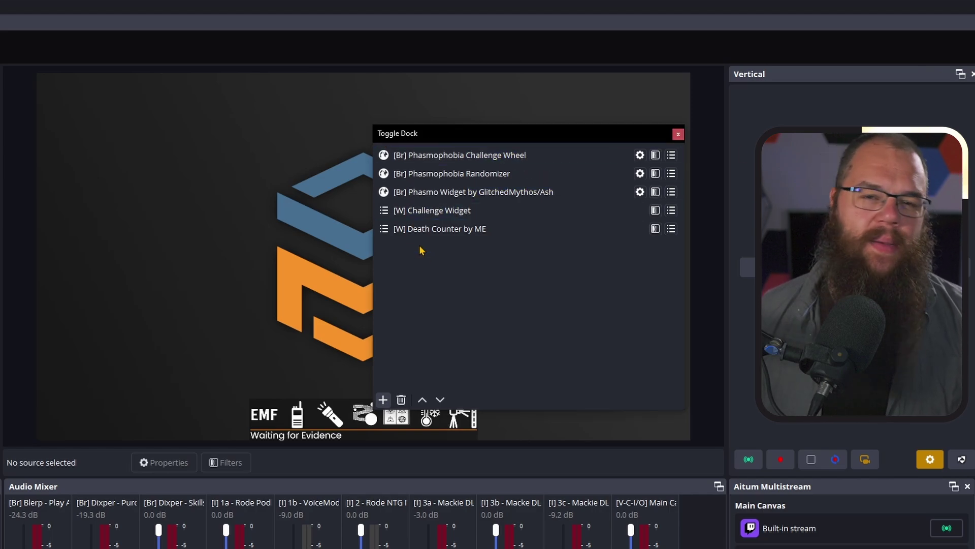
left_click(435, 191)
left_click(447, 155)
left_click(463, 172, "shift")
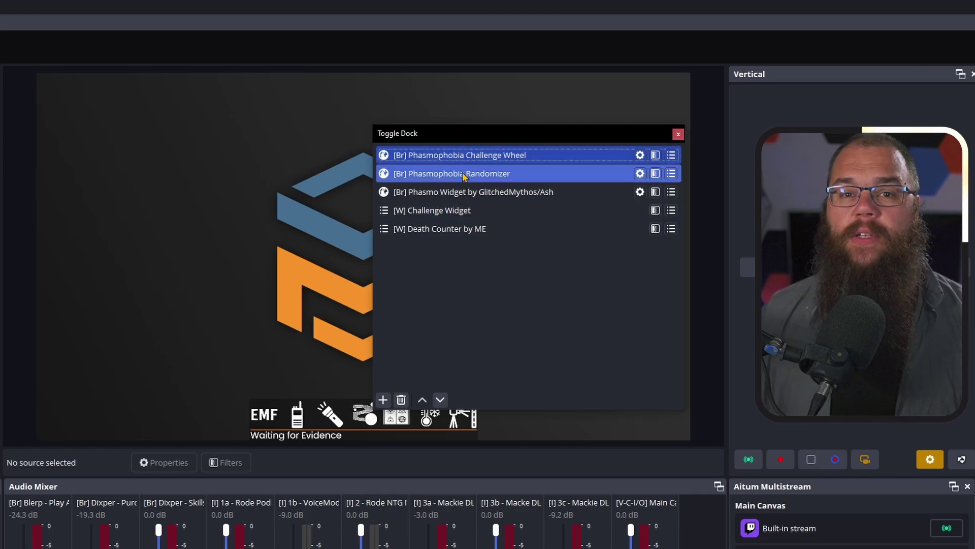
left_click(471, 191, "shift")
left_click(560, 168, "shift")
left_click(628, 159)
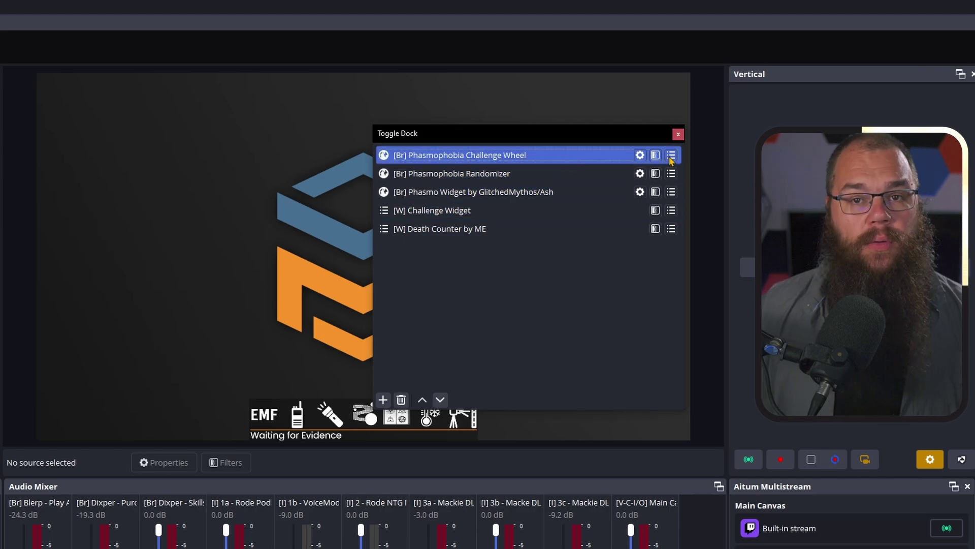
left_click(586, 191)
left_click(580, 208, "shift")
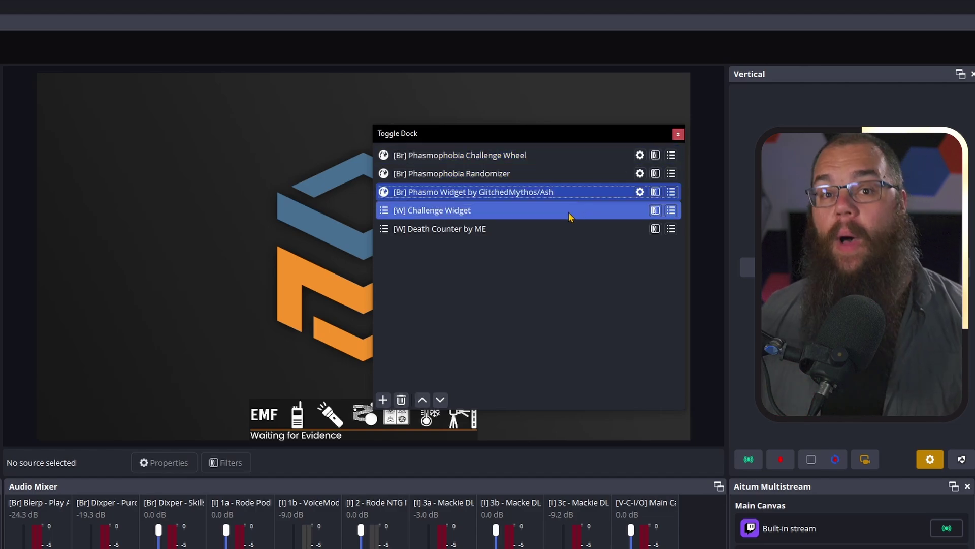
left_click(569, 212)
left_click(495, 193, "shift")
left_click(470, 160)
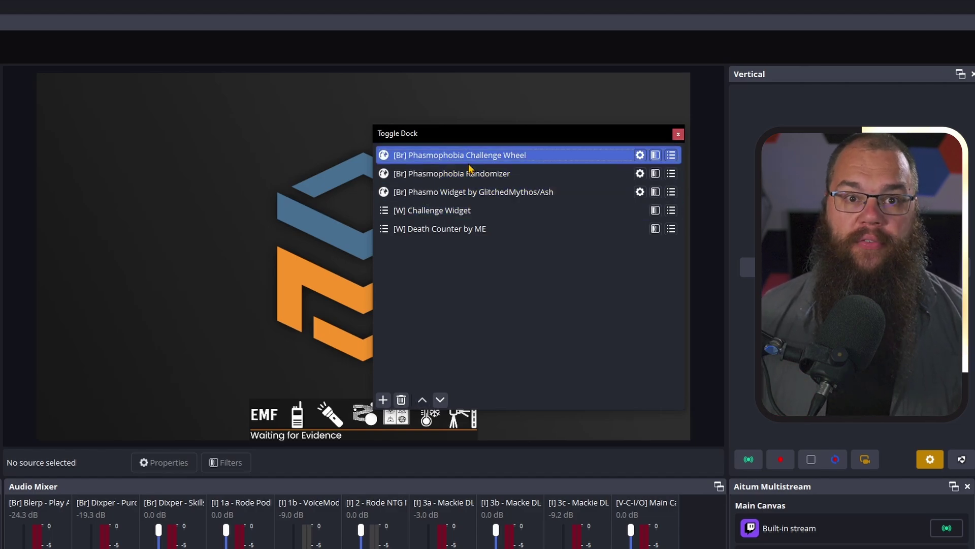
left_click(672, 156)
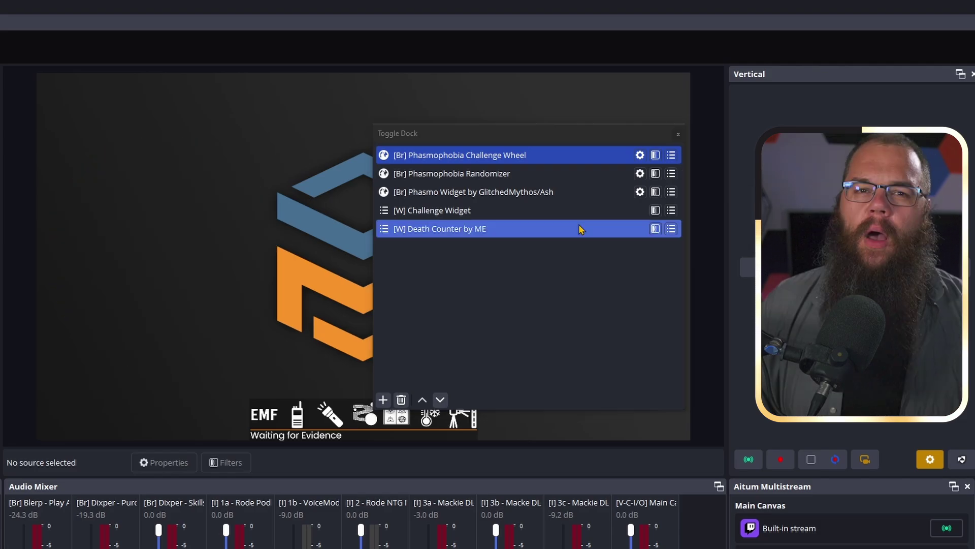
Hide the Challenge Wheel, open its filters, toggle Chroma Key off and on, and view its settings
left_click(672, 155)
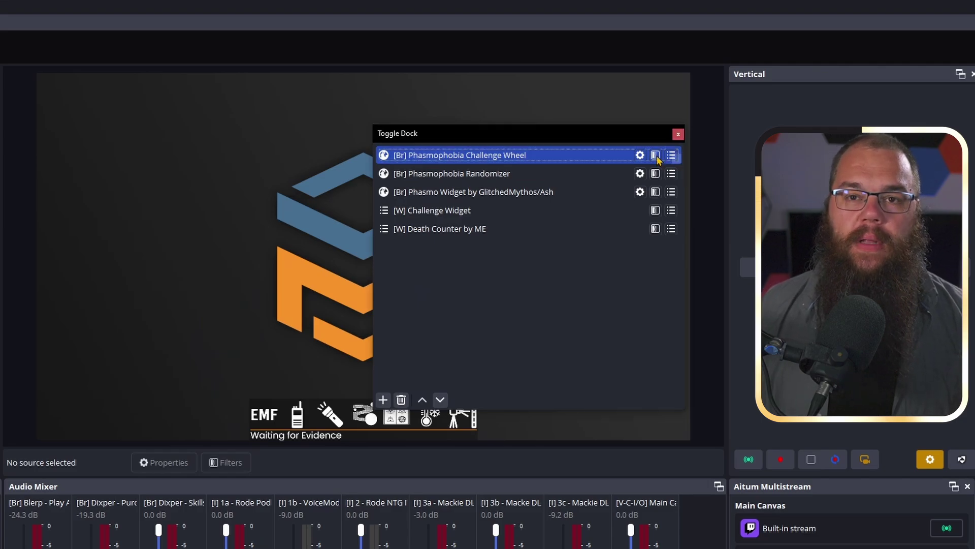
left_click(655, 155)
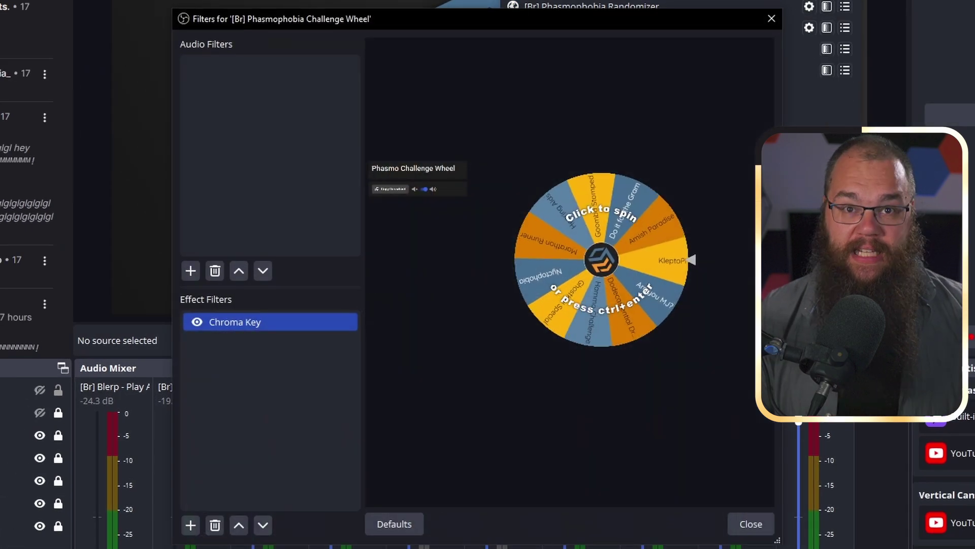
left_click(198, 322)
left_click(198, 322)
left_click(212, 325)
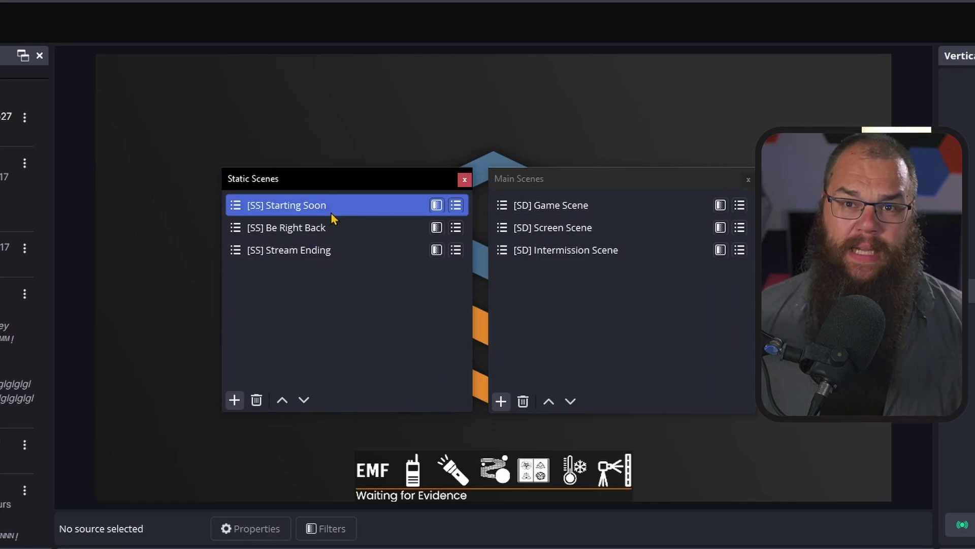
left_click(345, 236)
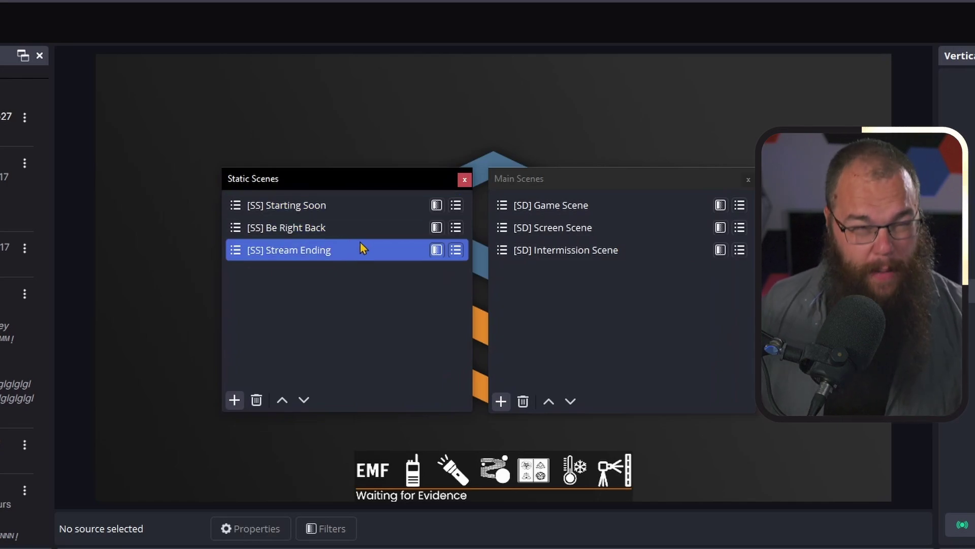
left_click(618, 206)
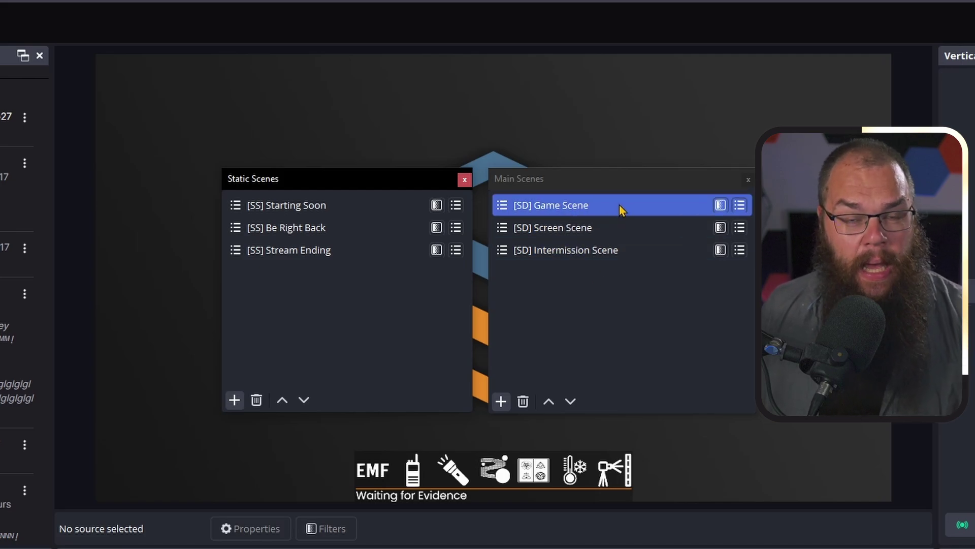
left_click(623, 226)
left_click(619, 252)
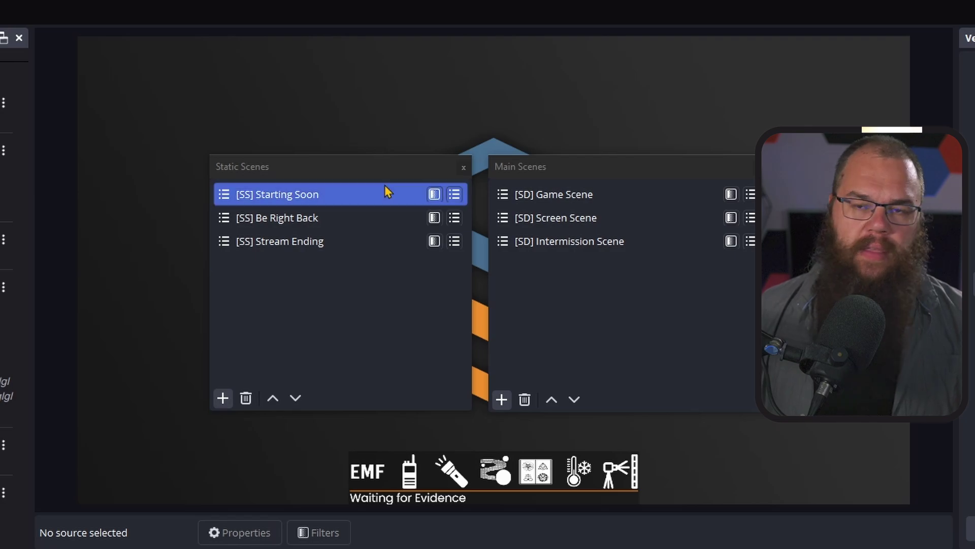
left_click(606, 197)
left_click(583, 198)
left_click(594, 218, "shift")
left_click(379, 219)
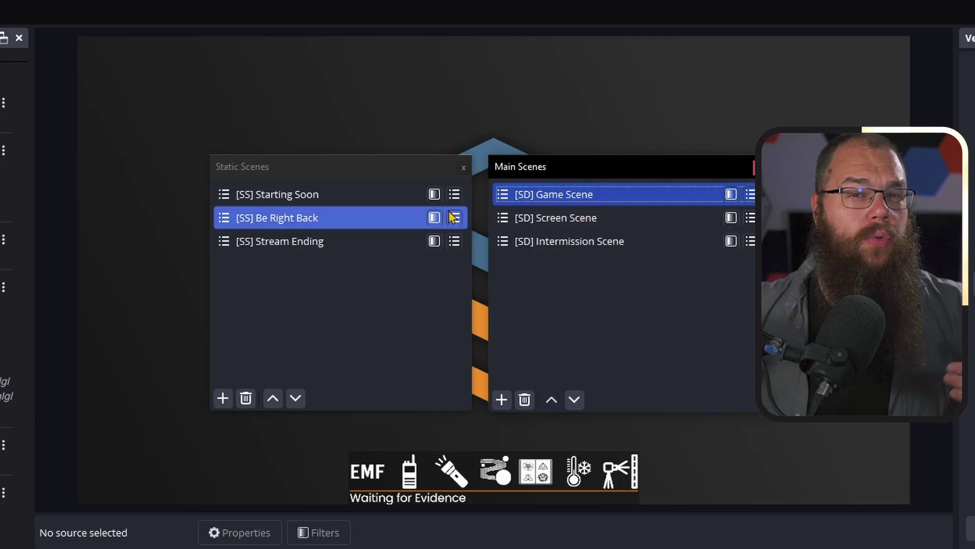
Enable Clickable Scenes for the Main Scenes dock in Quick Access Utility
left_click(413, 194)
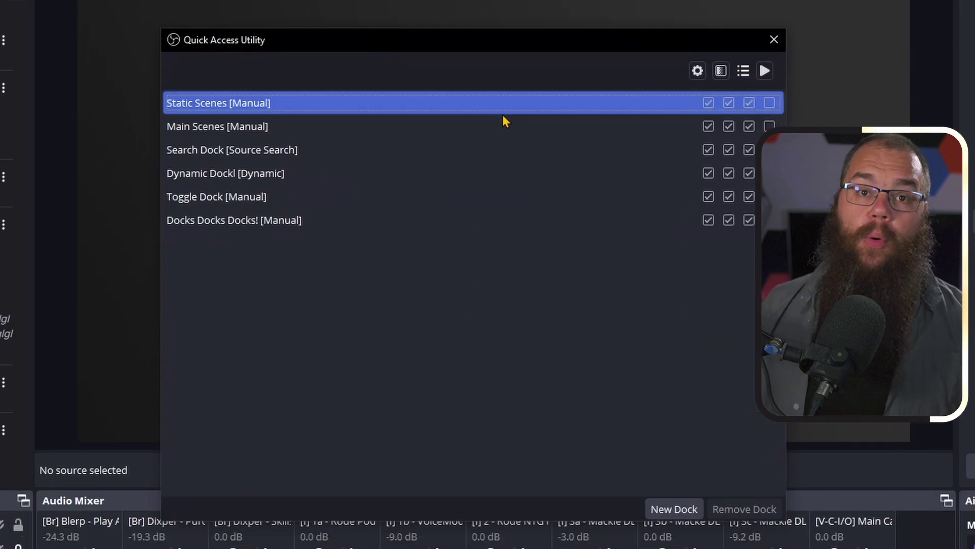
left_click(677, 508)
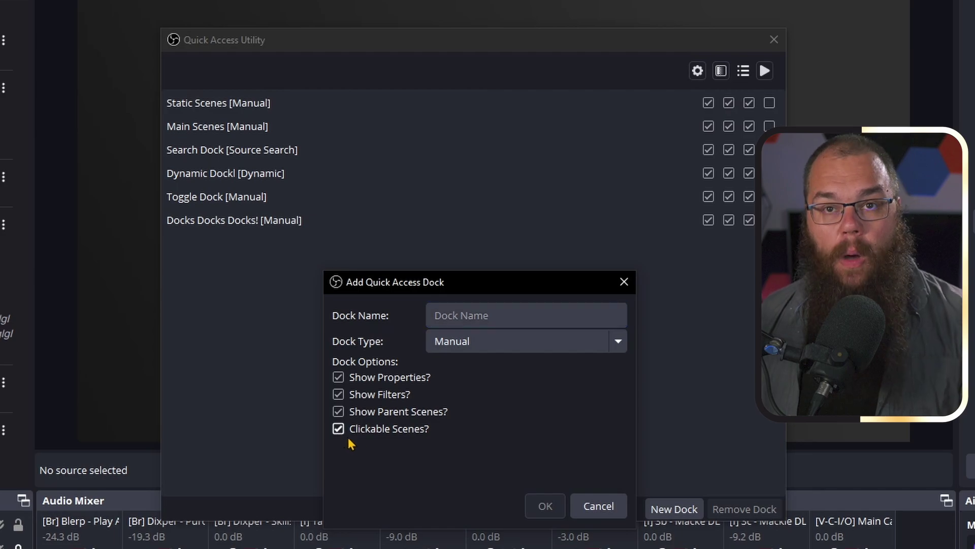
left_click(580, 508)
left_click(773, 126)
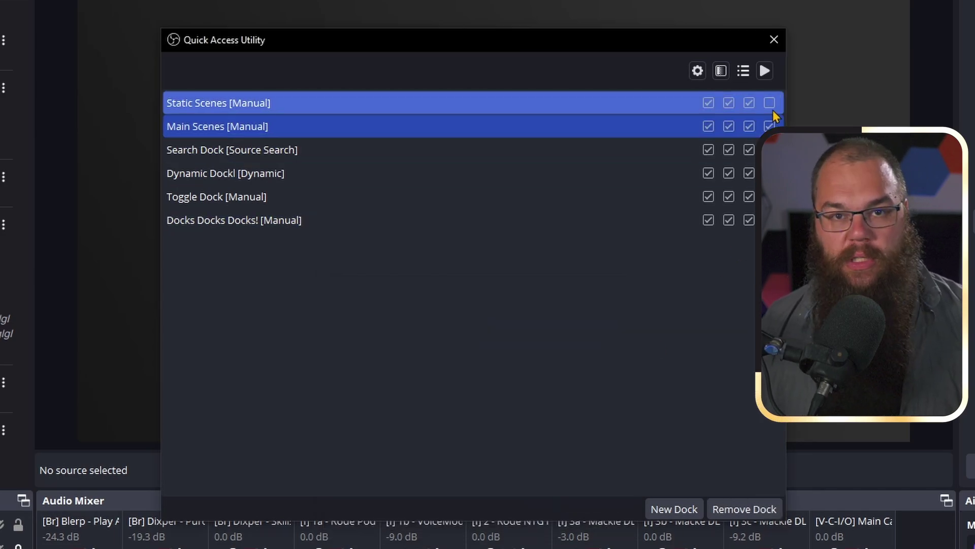
left_click(773, 40)
Switch to [SD] Screen Scene, [SS] Be Right Back, [SS] Starting Soon and [SD] Game Scene from the docks
left_click(540, 156)
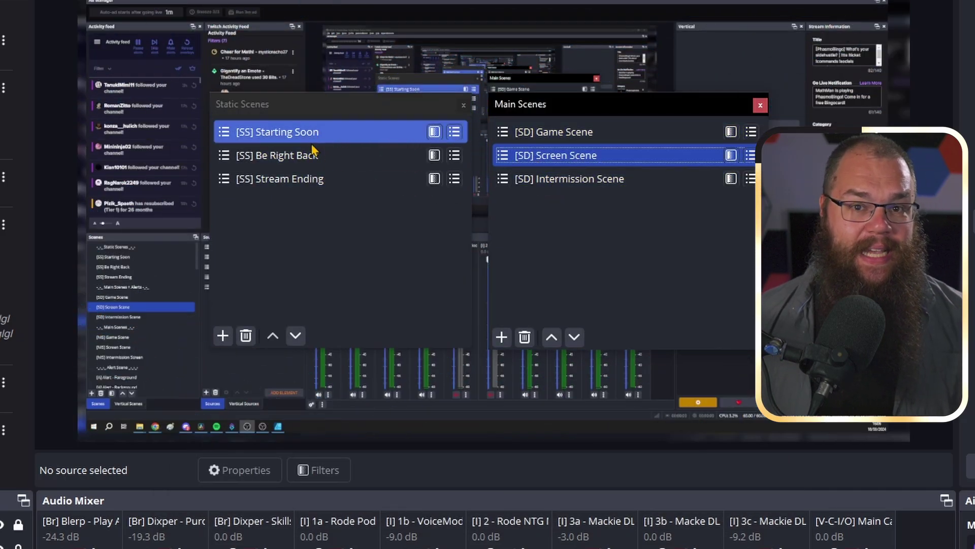
left_click(313, 148)
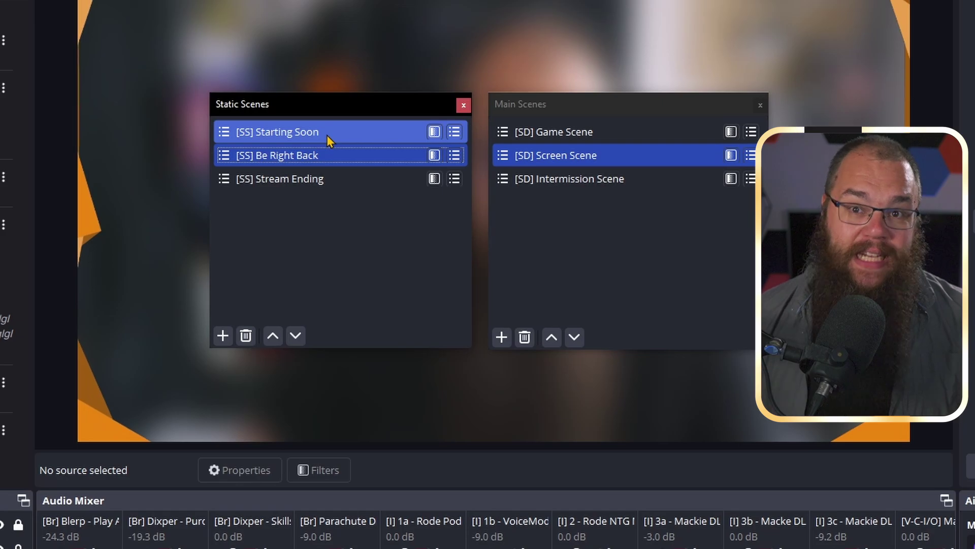
left_click(327, 135)
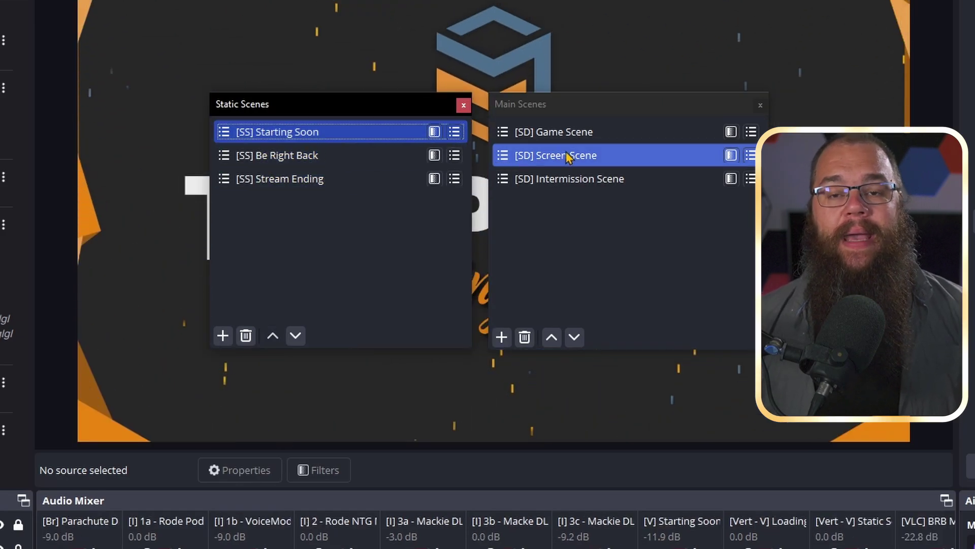
left_click(574, 135)
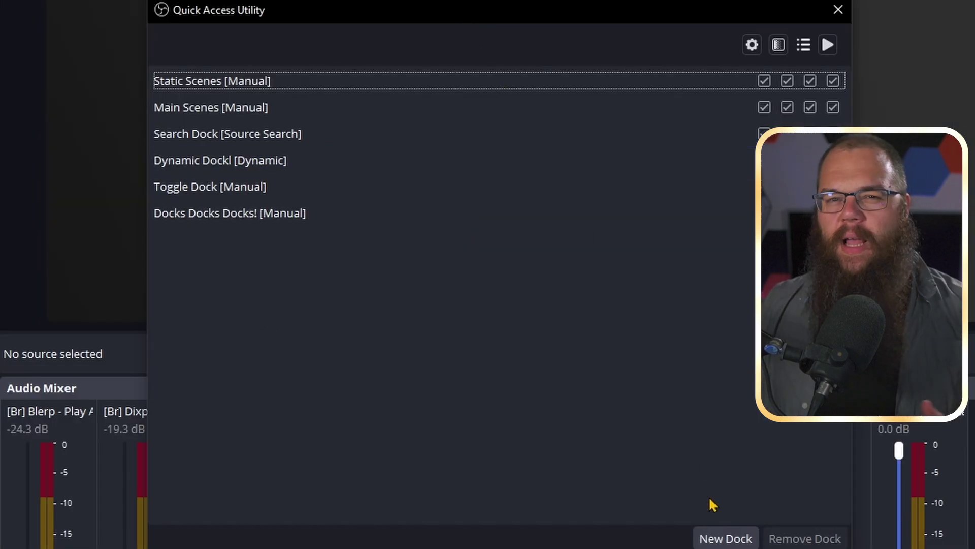
Start another quick access dock and set its Dock Type to Dynamic
left_click(717, 540)
left_click(529, 216)
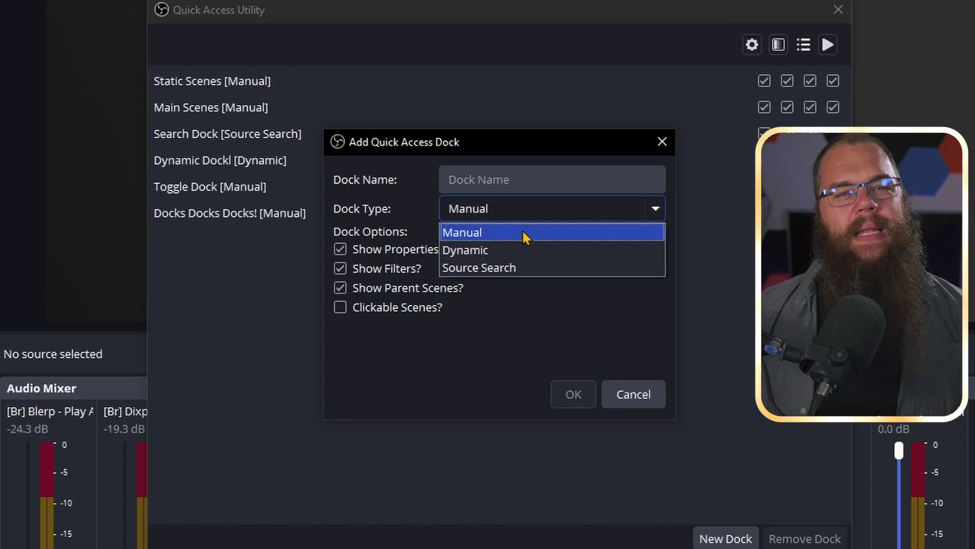
left_click(528, 249)
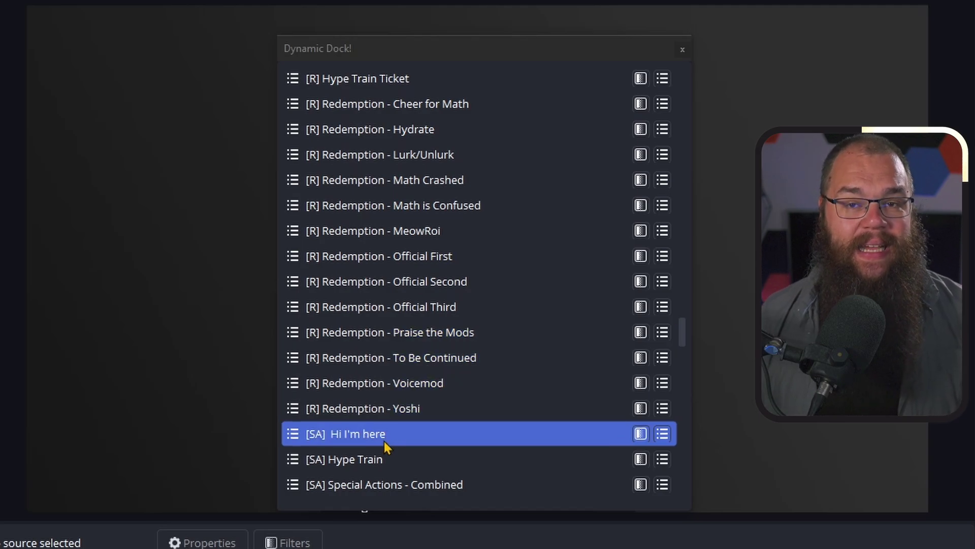
Select the PTZ Camera and other sources to refresh Dynamic Dock!, then tab it beside Sources
left_click(183, 79)
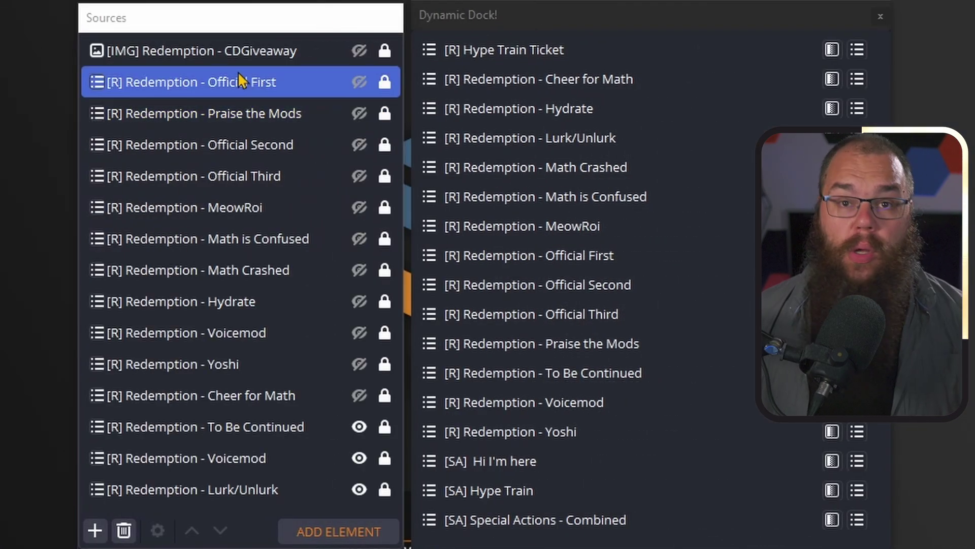
left_click_drag(295, 51, 238, 84)
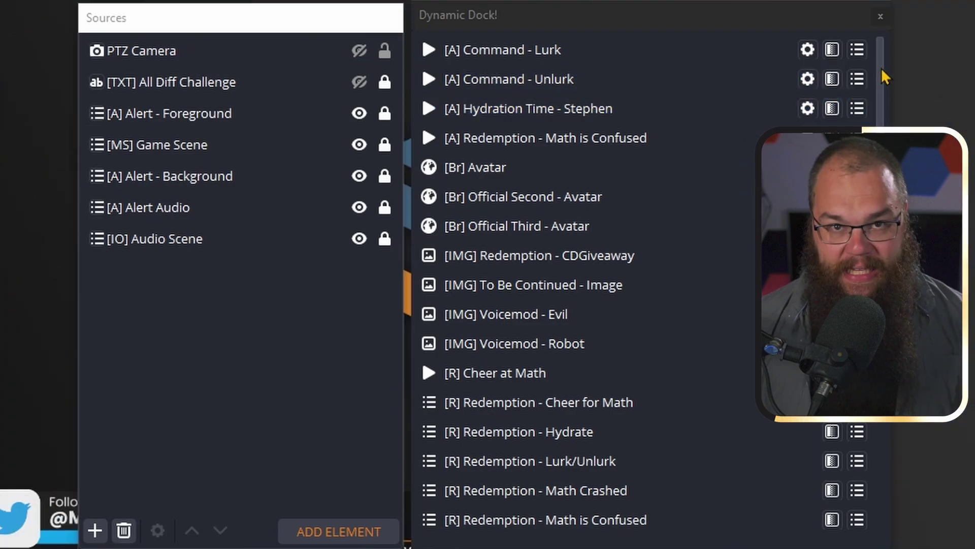
left_click_drag(883, 63, 886, 538)
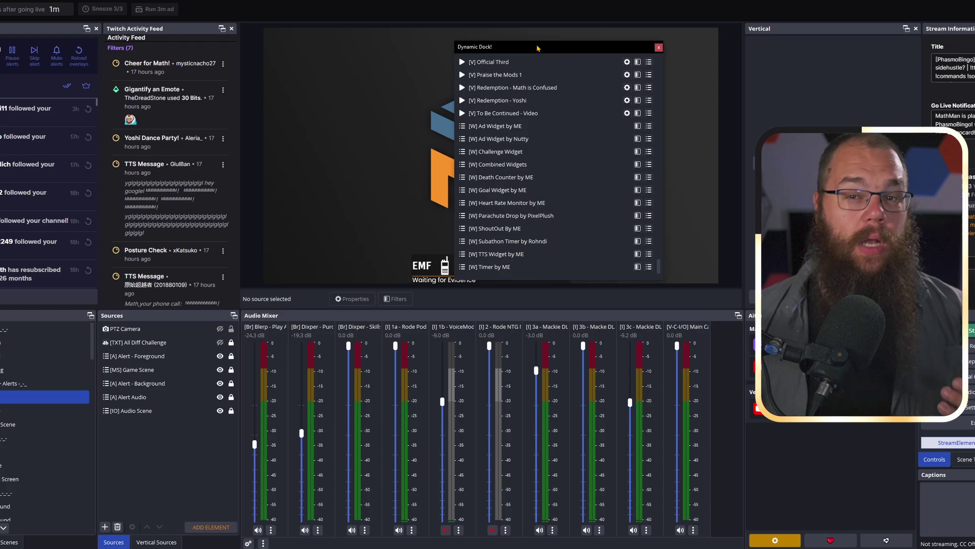
left_click_drag(538, 49, 160, 432)
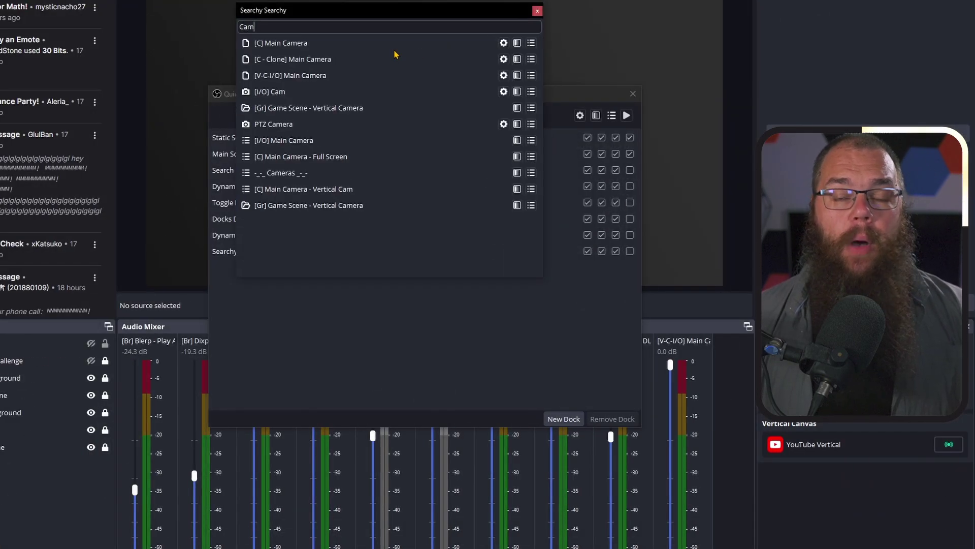
Show which scenes contain the camera, then review and close [C - Clone] Main Camera's properties and filters
left_click(532, 43)
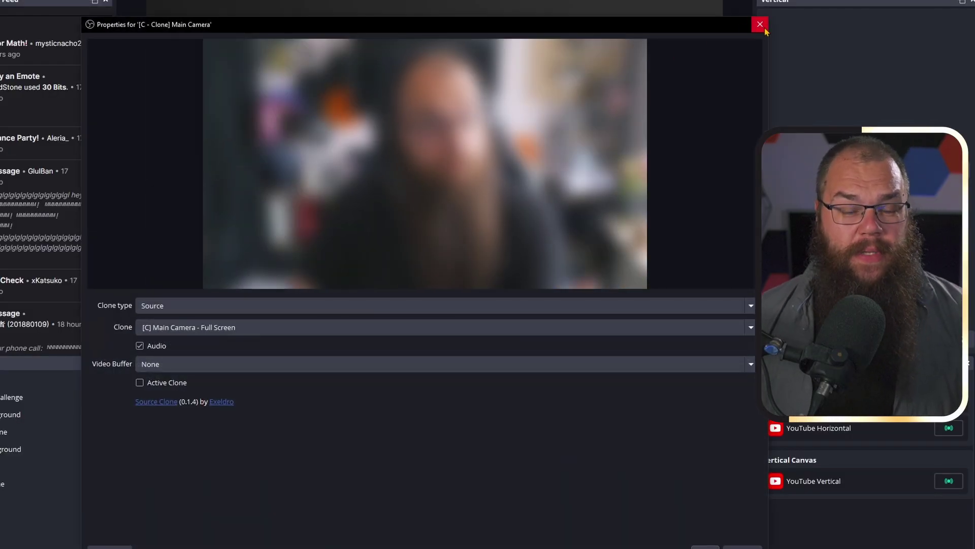
left_click(764, 28)
left_click(518, 96)
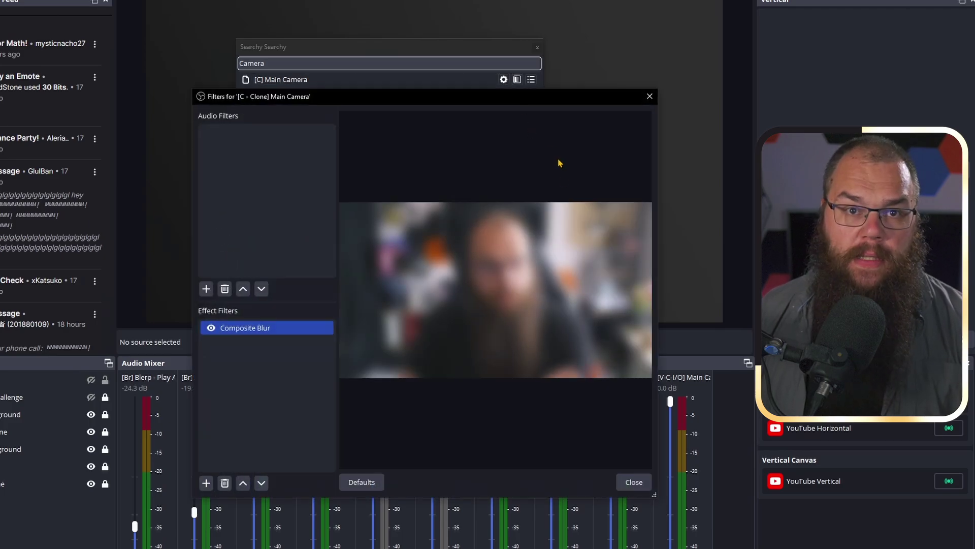
left_click(650, 96)
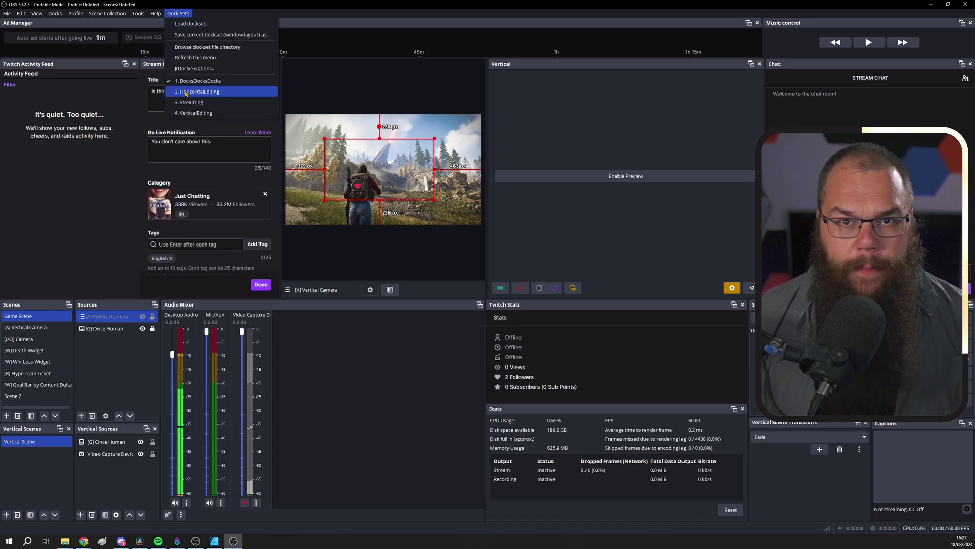
Load the HorizontalEditing, VerticalEditing and Streaming dock sets in turn
left_click(197, 92)
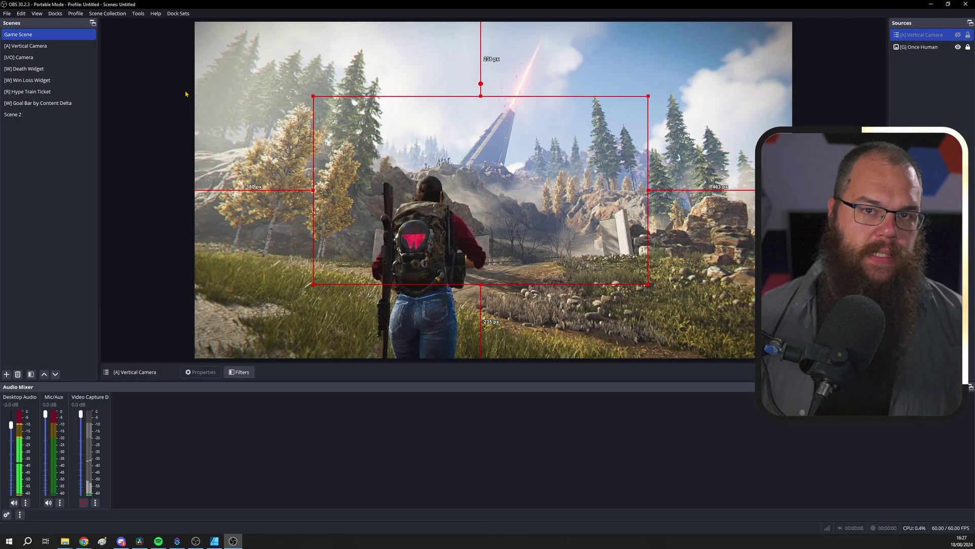
left_click(177, 14)
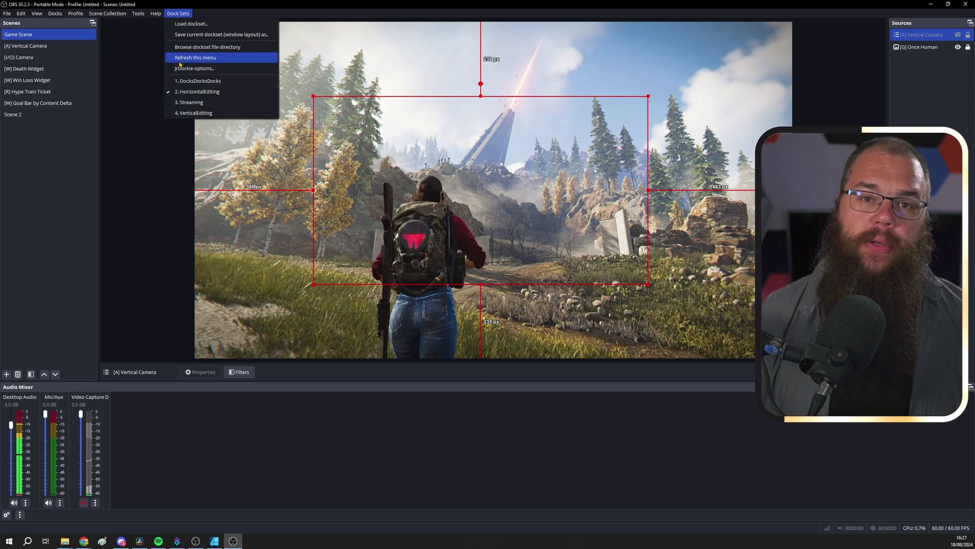
left_click(193, 113)
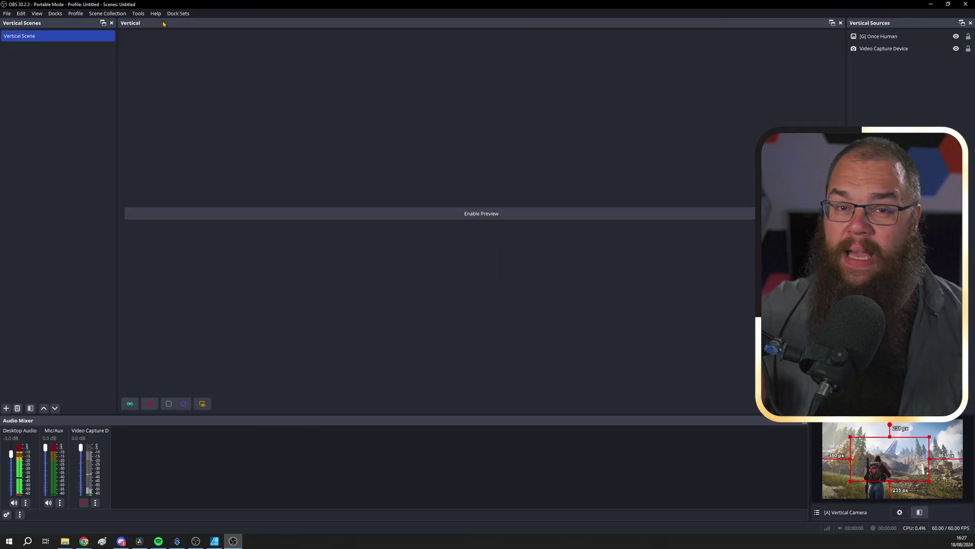
left_click(193, 103)
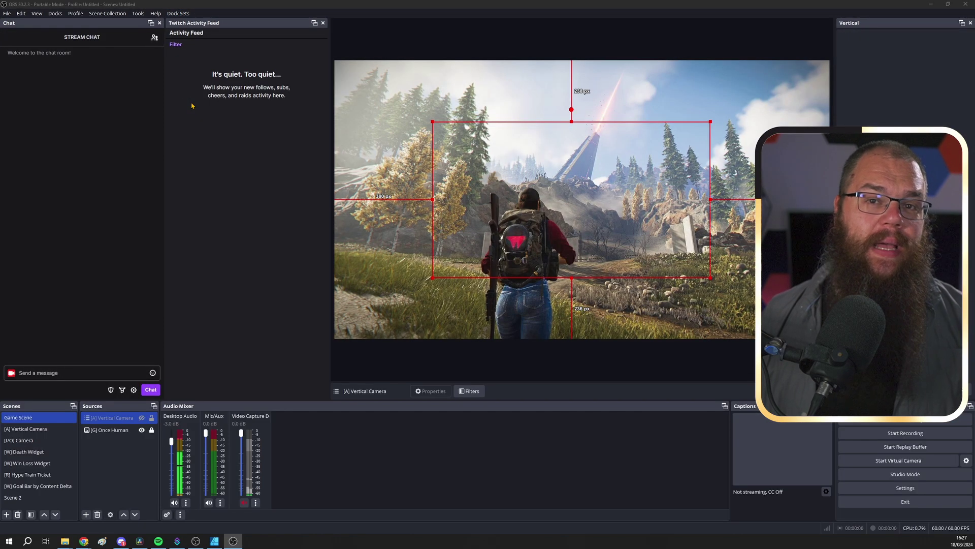